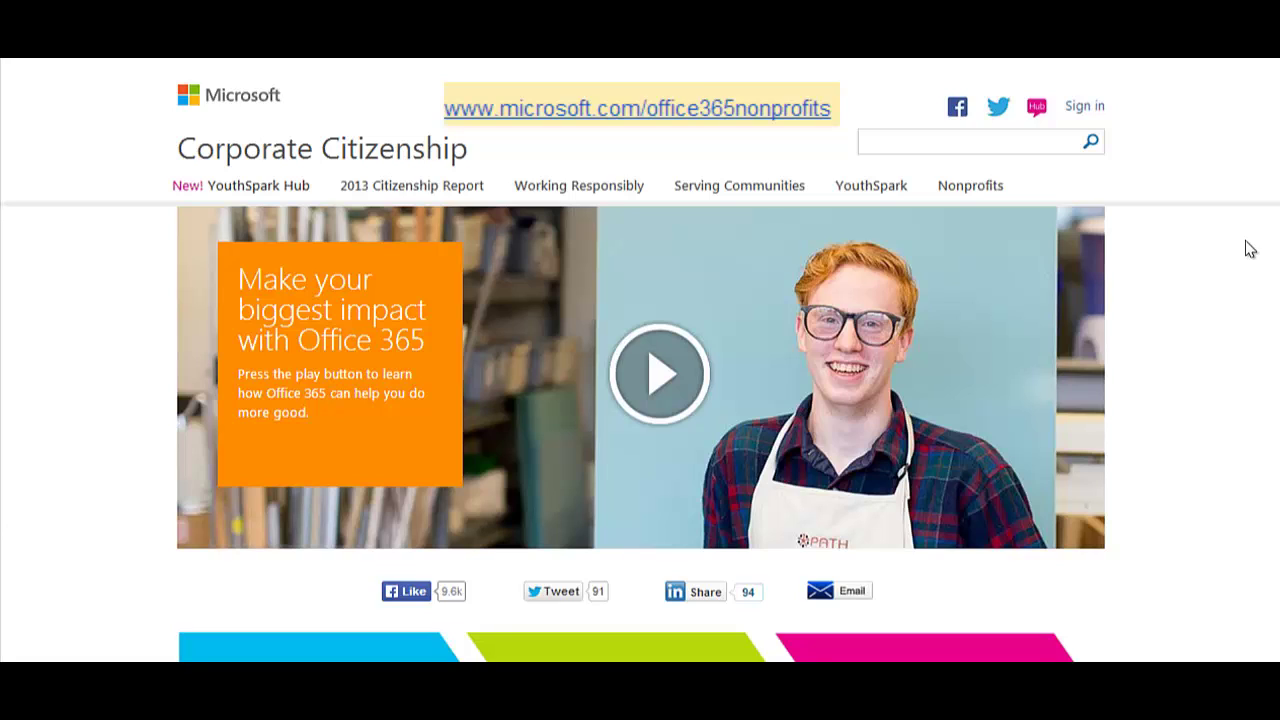
# Scroll the Office 365 nonprofits page down to the 'Get the donation and do more good' paragraph.
pyautogui.scroll(-8, 1250, 249)
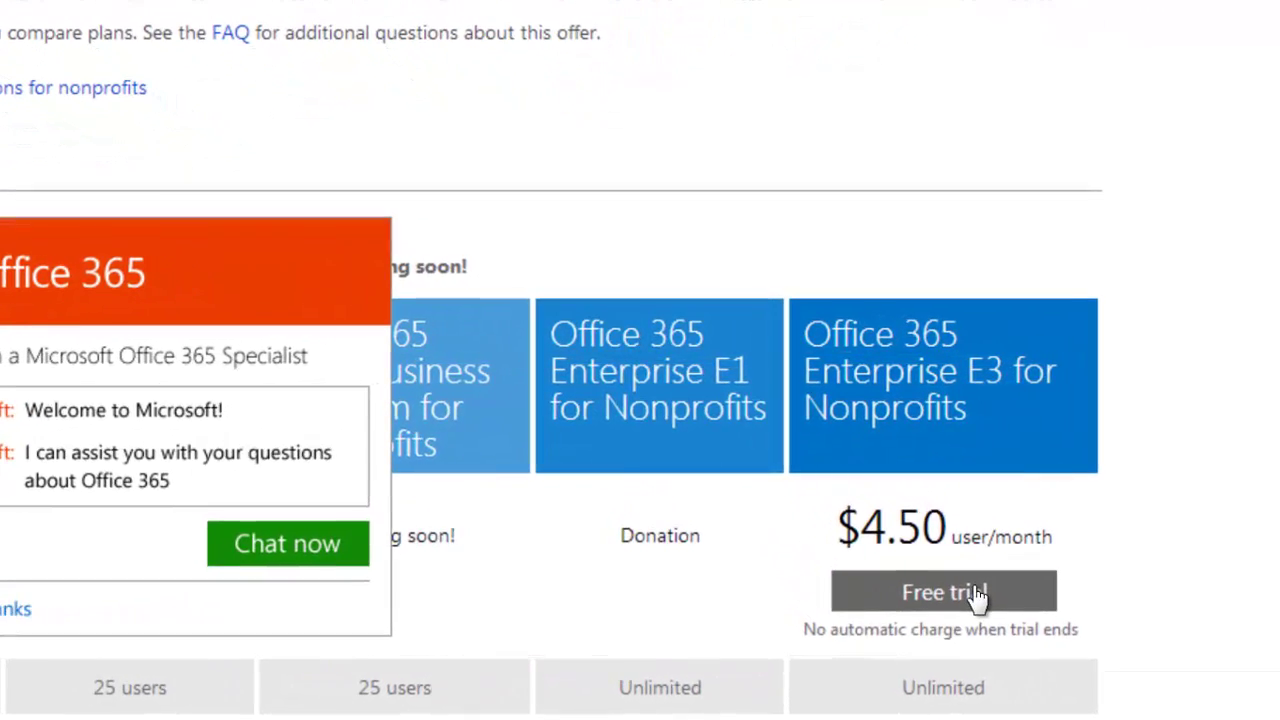
# Start the free trial of Office 365 Enterprise E3 for Nonprofits.
pyautogui.click(965, 586)
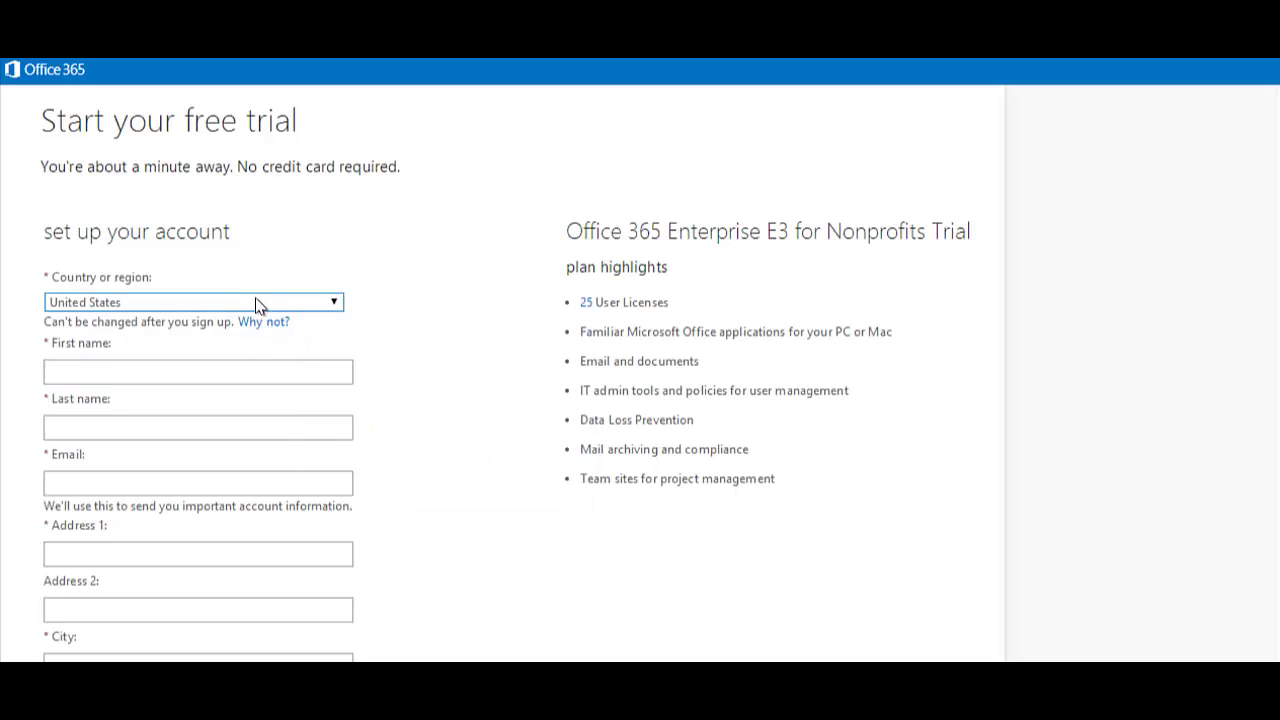
# Enter the contact's first name, last name and e-mail address in the trial sign-up form.
pyautogui.click(310, 371)
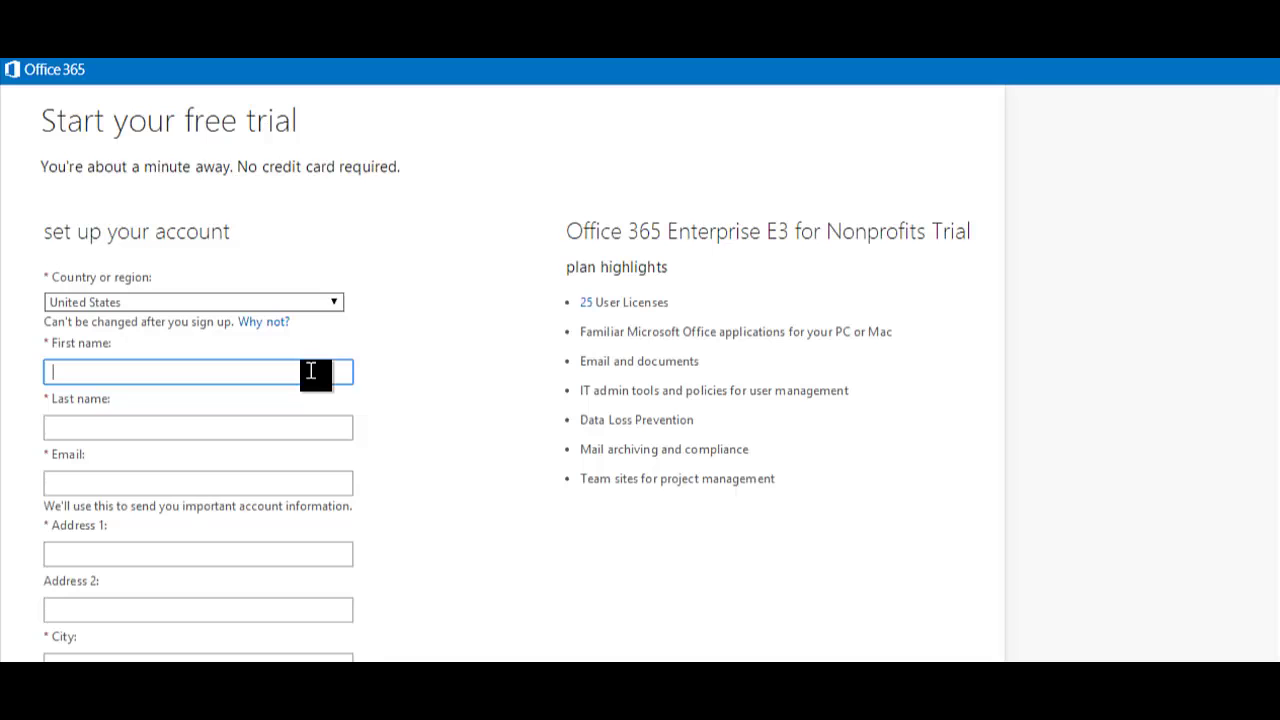
pyautogui.write('Ale')
pyautogui.click(259, 385)
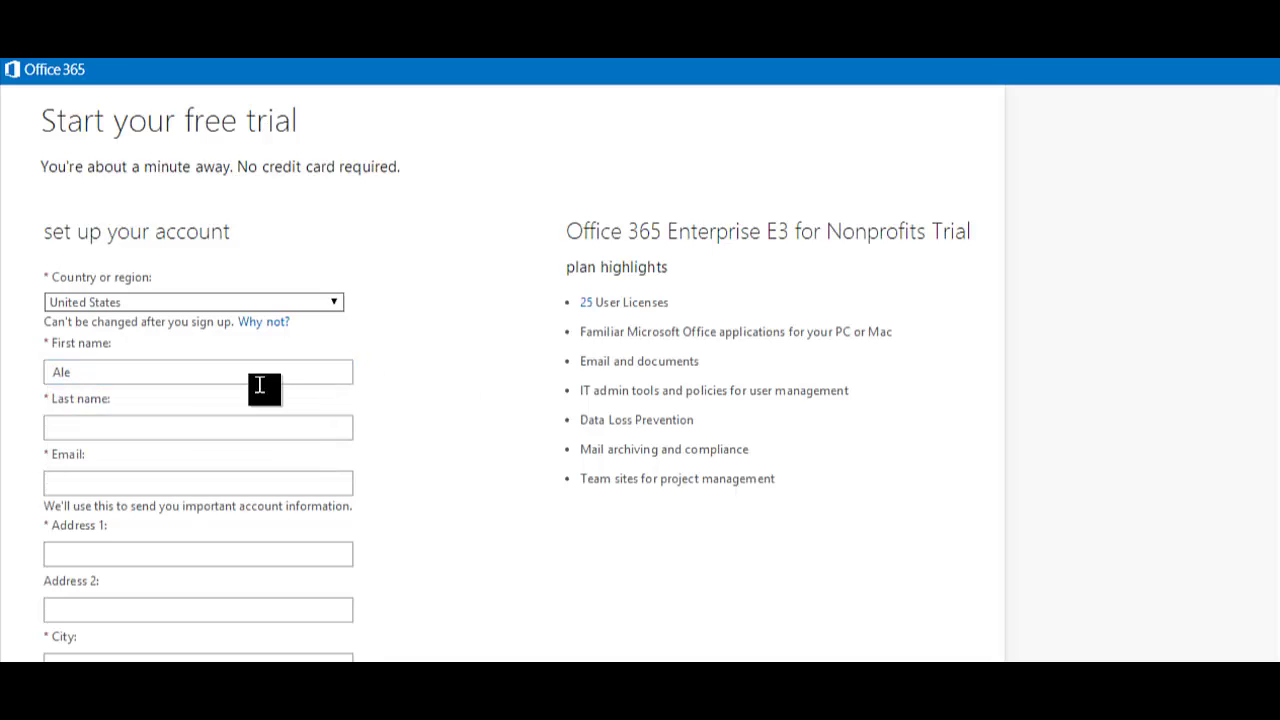
pyautogui.click(188, 425)
pyautogui.write('Boz')
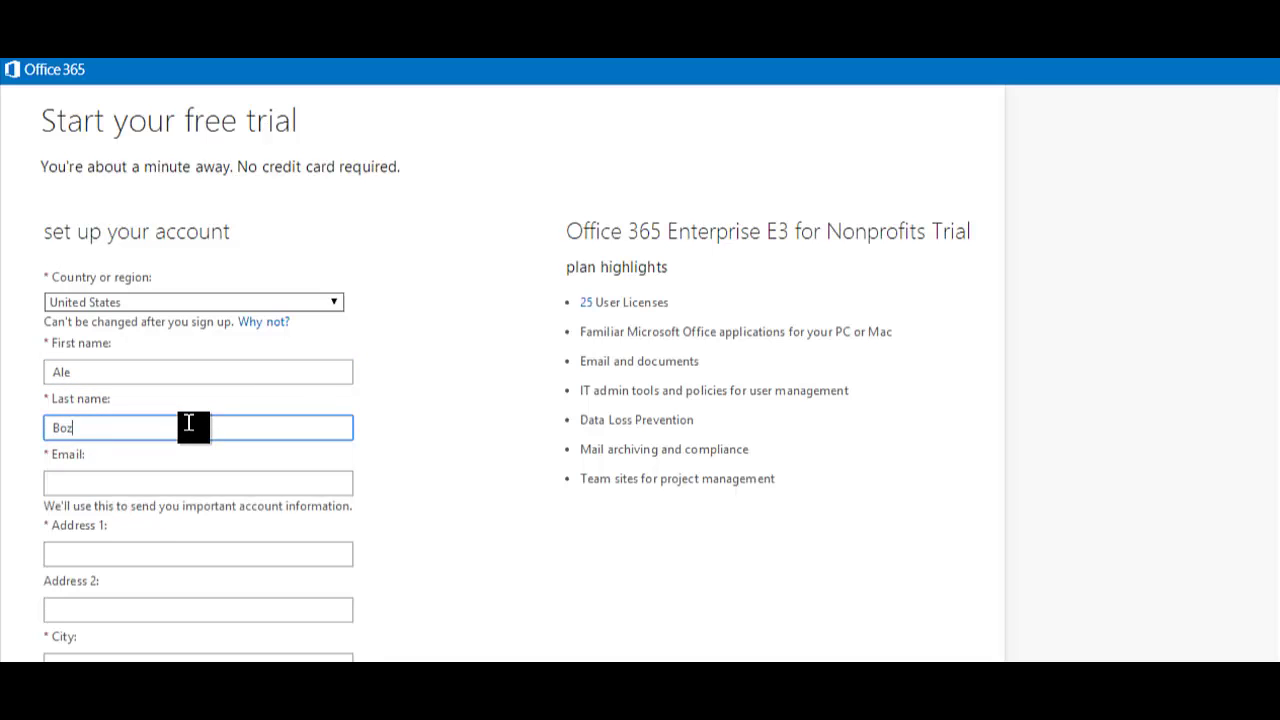
pyautogui.click(143, 374)
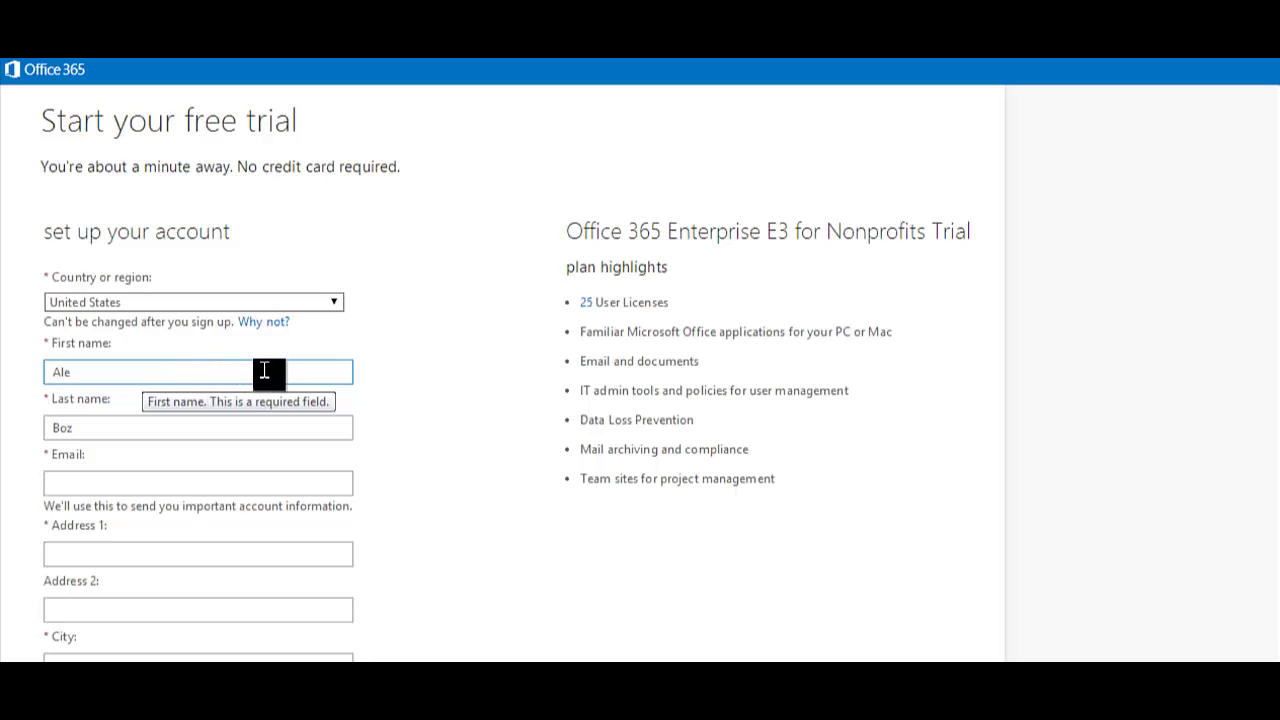
pyautogui.click(150, 482)
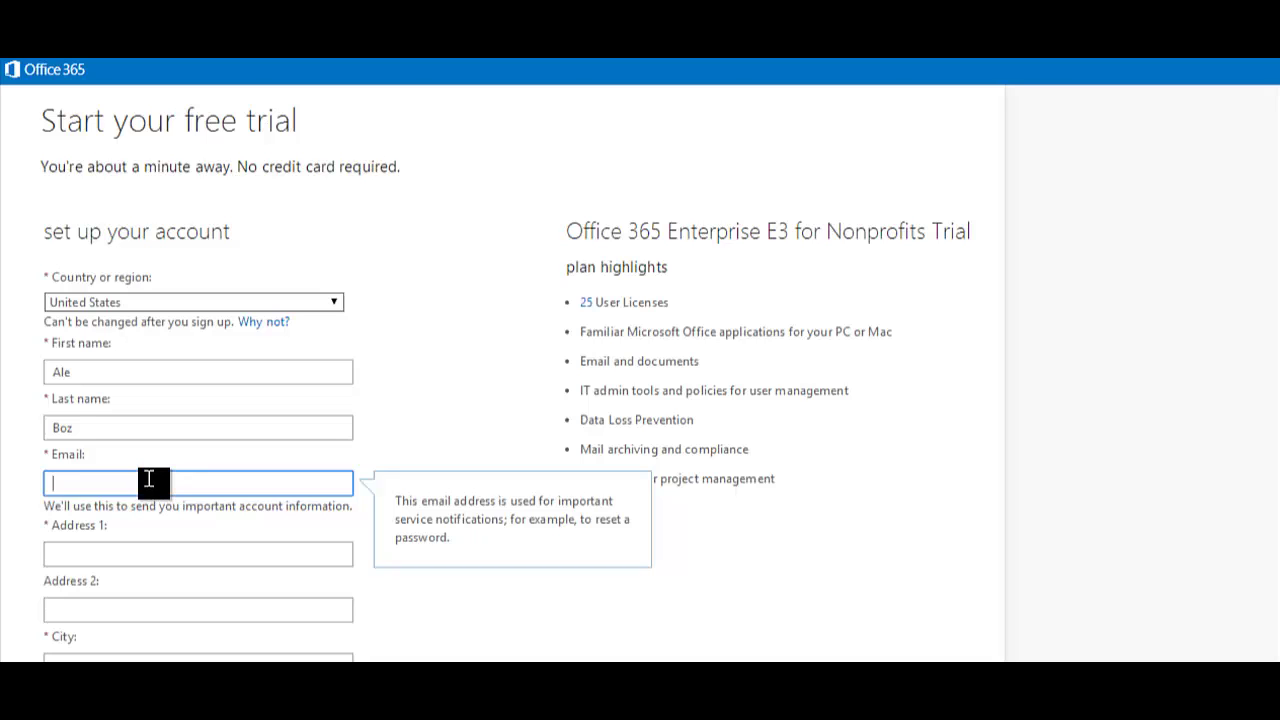
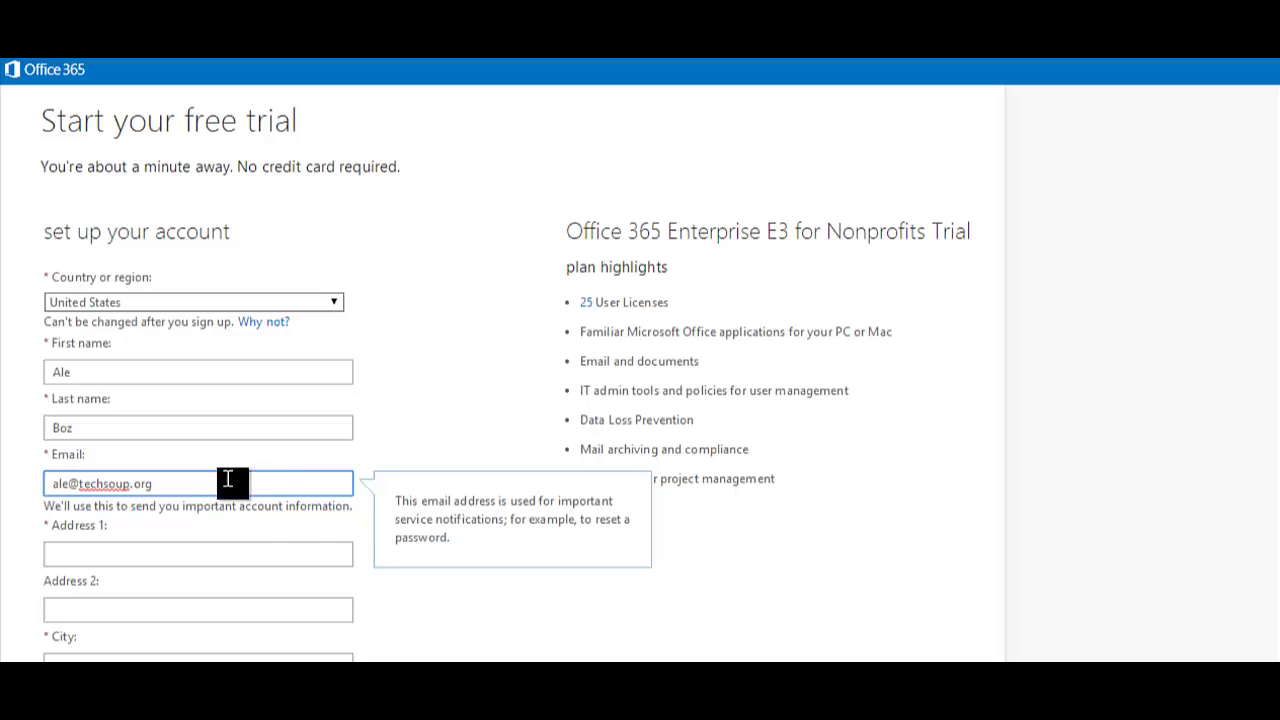
pyautogui.click(248, 556)
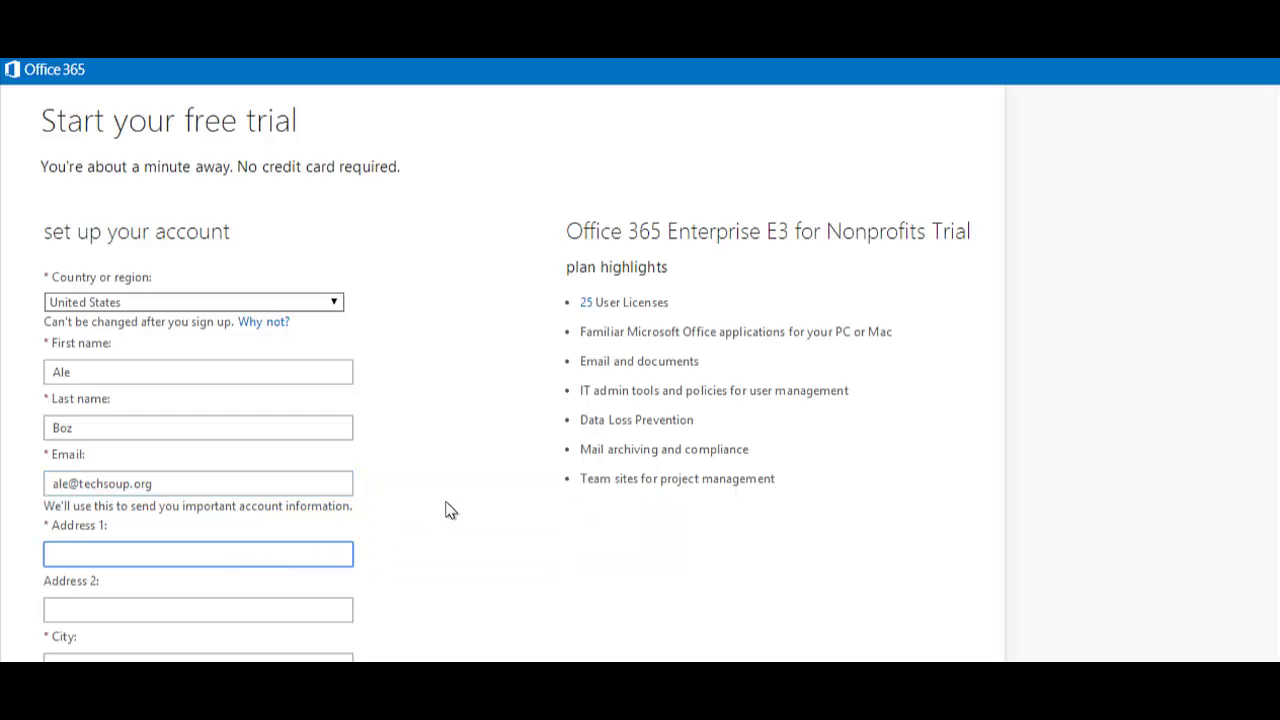
# Fill the street address, city, state and ZIP from the browser's saved address suggestion.
pyautogui.scroll(-3, 446, 508)
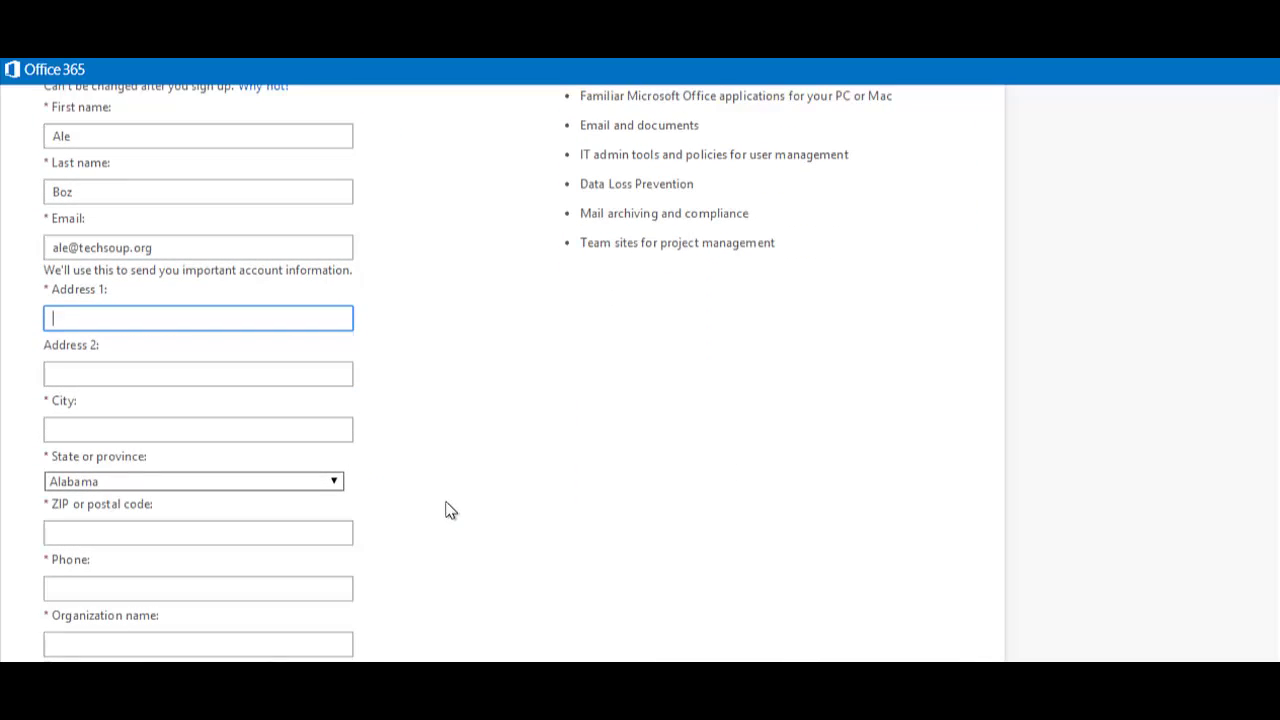
pyautogui.write('435')
pyautogui.press('Down')
pyautogui.press('Return')
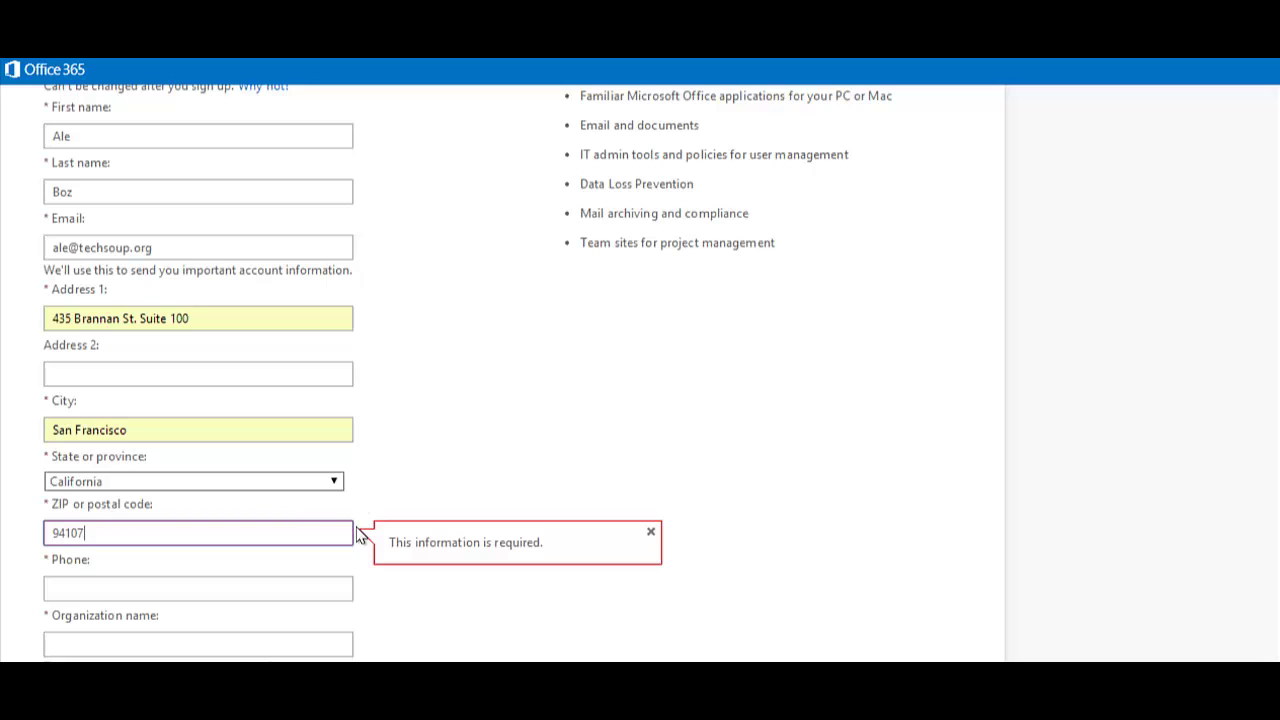
# Enter the contact's phone number and the organization name TesterOrgTech.
pyautogui.click(299, 588)
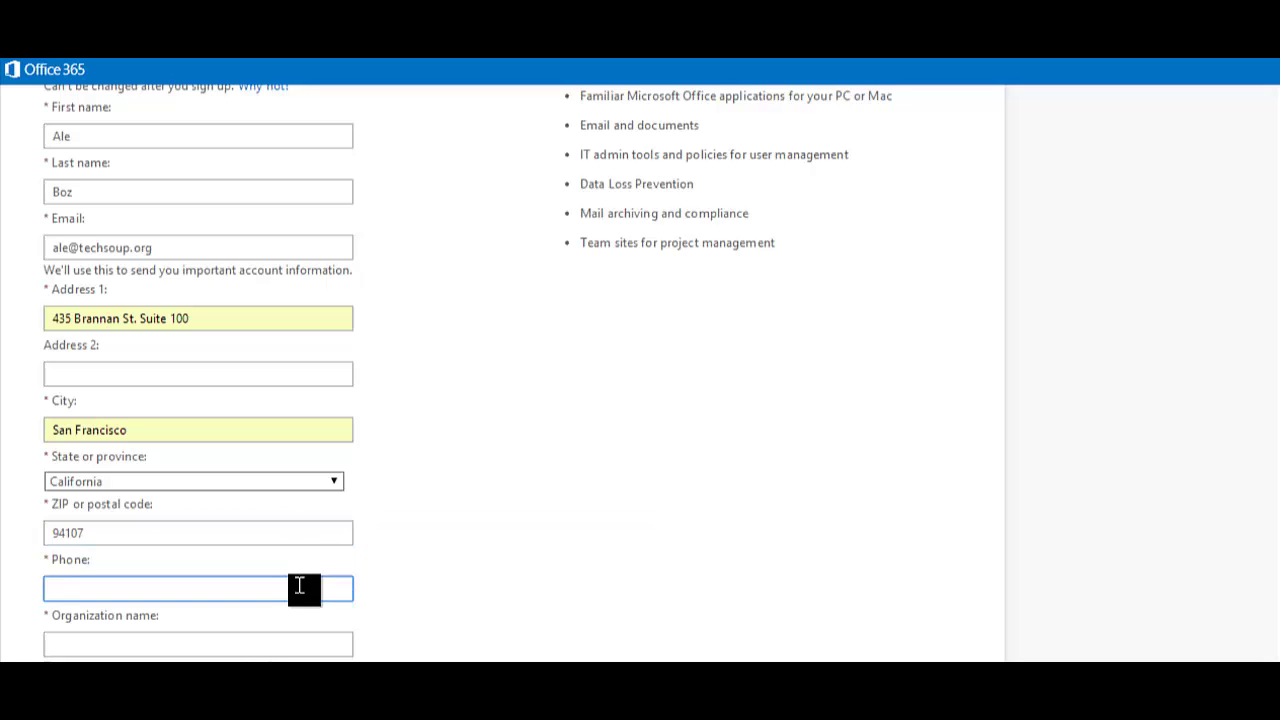
pyautogui.scroll(-2, 149, 494)
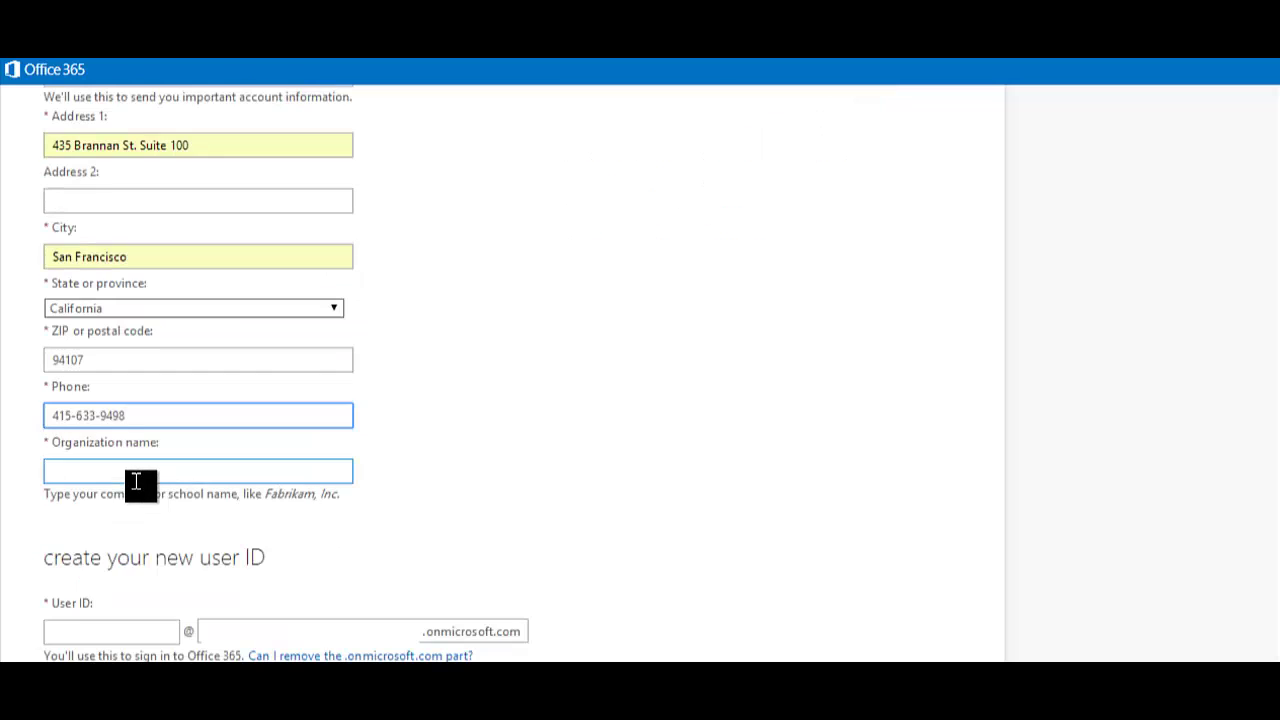
pyautogui.click(136, 479)
pyautogui.write('Tes')
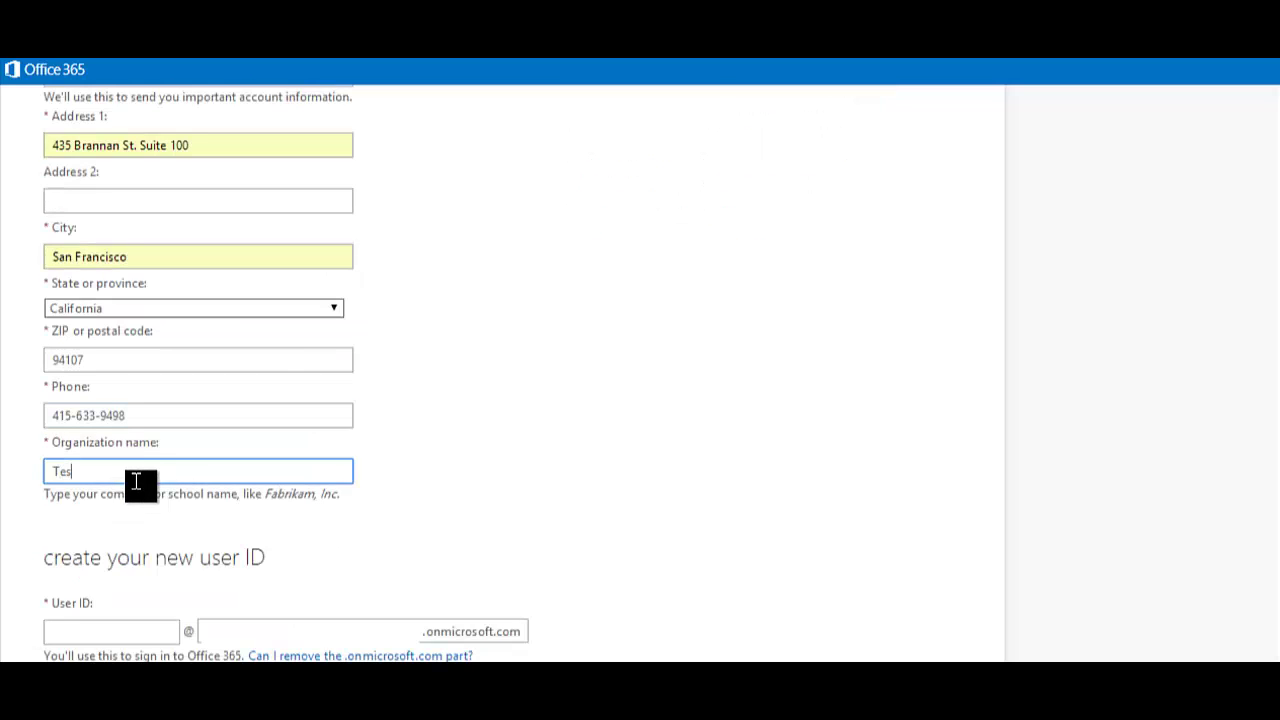
pyautogui.write('terOrgTech')
# Create the new user ID on the onmicrosoft.com domain and type a strong account password.
pyautogui.scroll(-5, 567, 431)
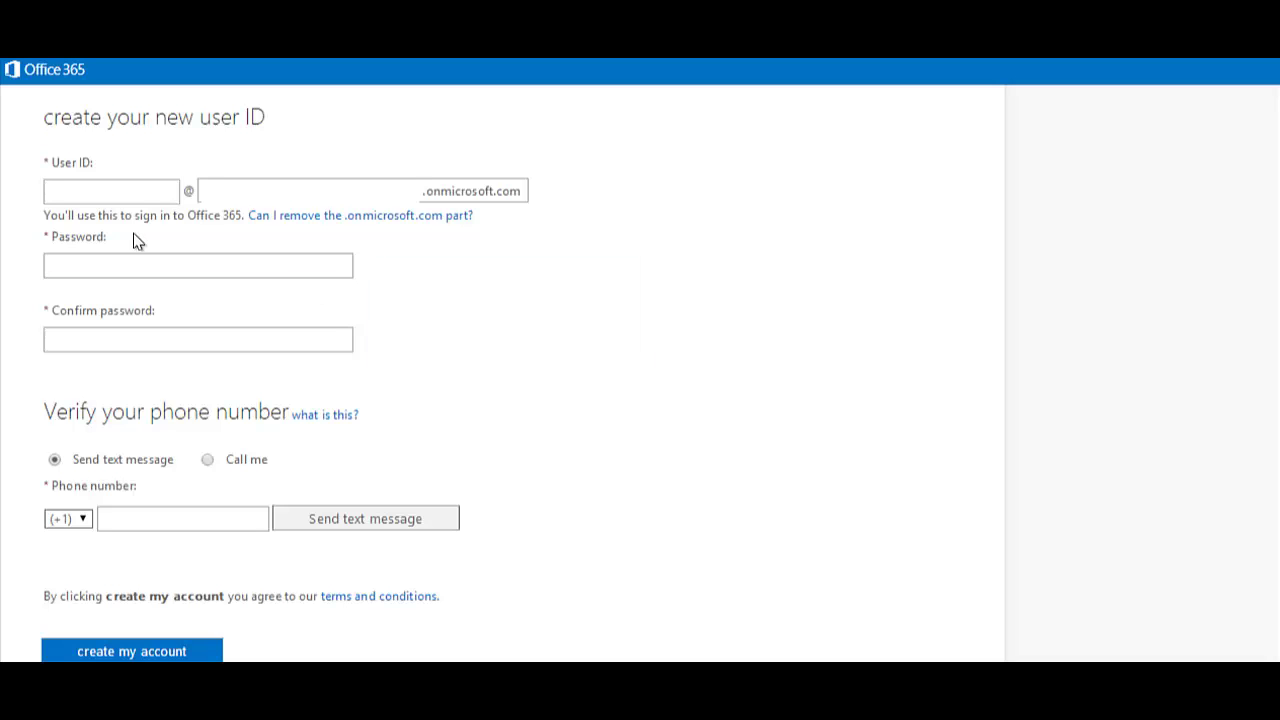
pyautogui.click(121, 200)
pyautogui.write('Tes')
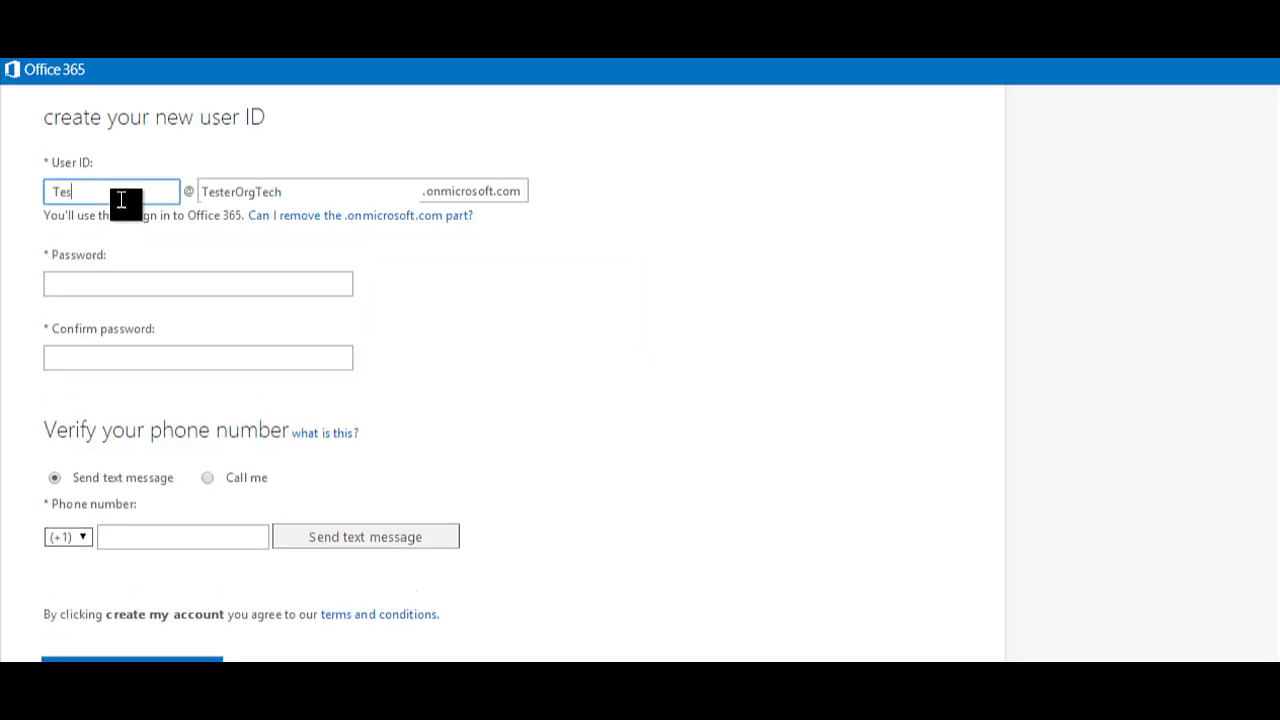
pyautogui.write('terOrg')
pyautogui.moveTo(286, 194)
pyautogui.click(169, 284)
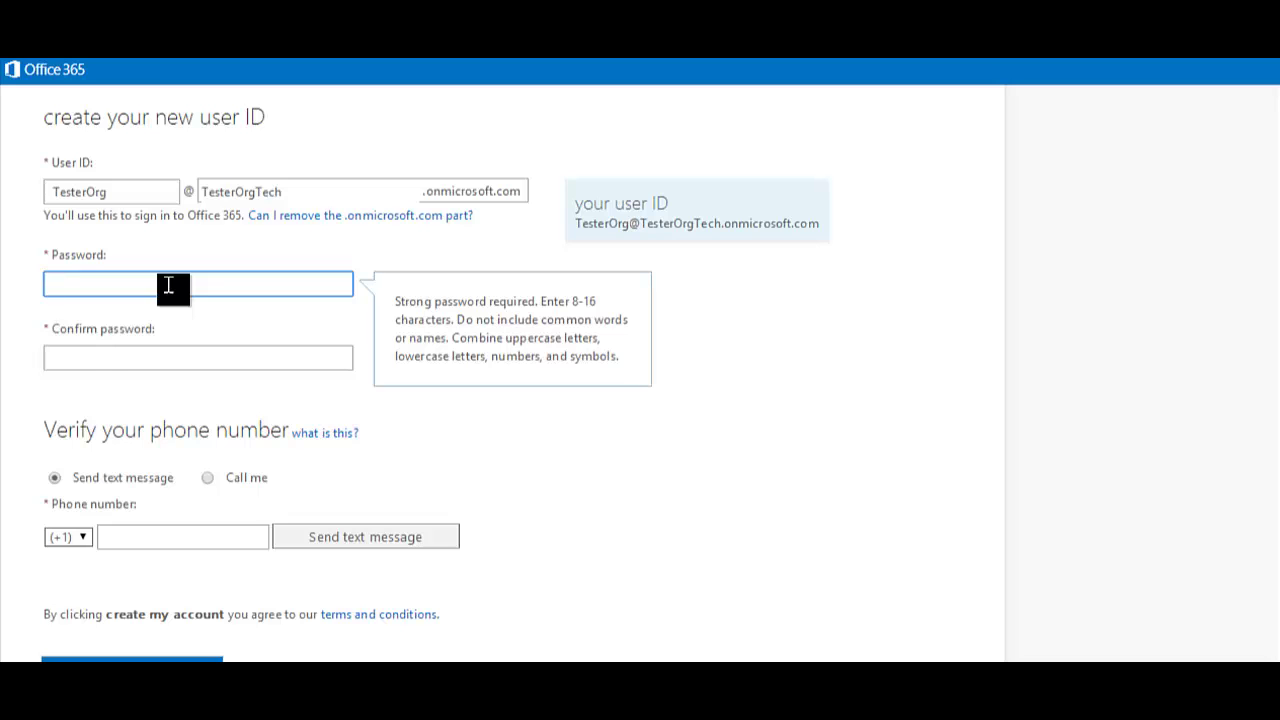
pyautogui.write('••••••')
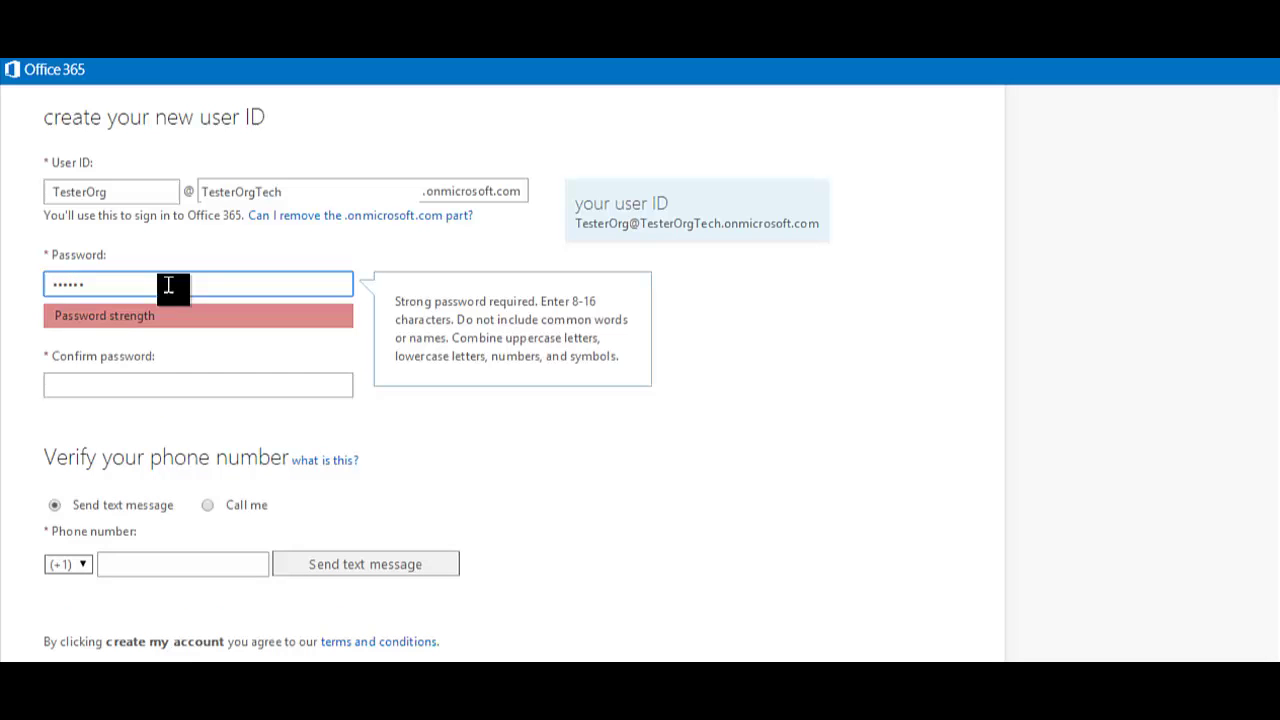
pyautogui.write('•••')
pyautogui.click(134, 388)
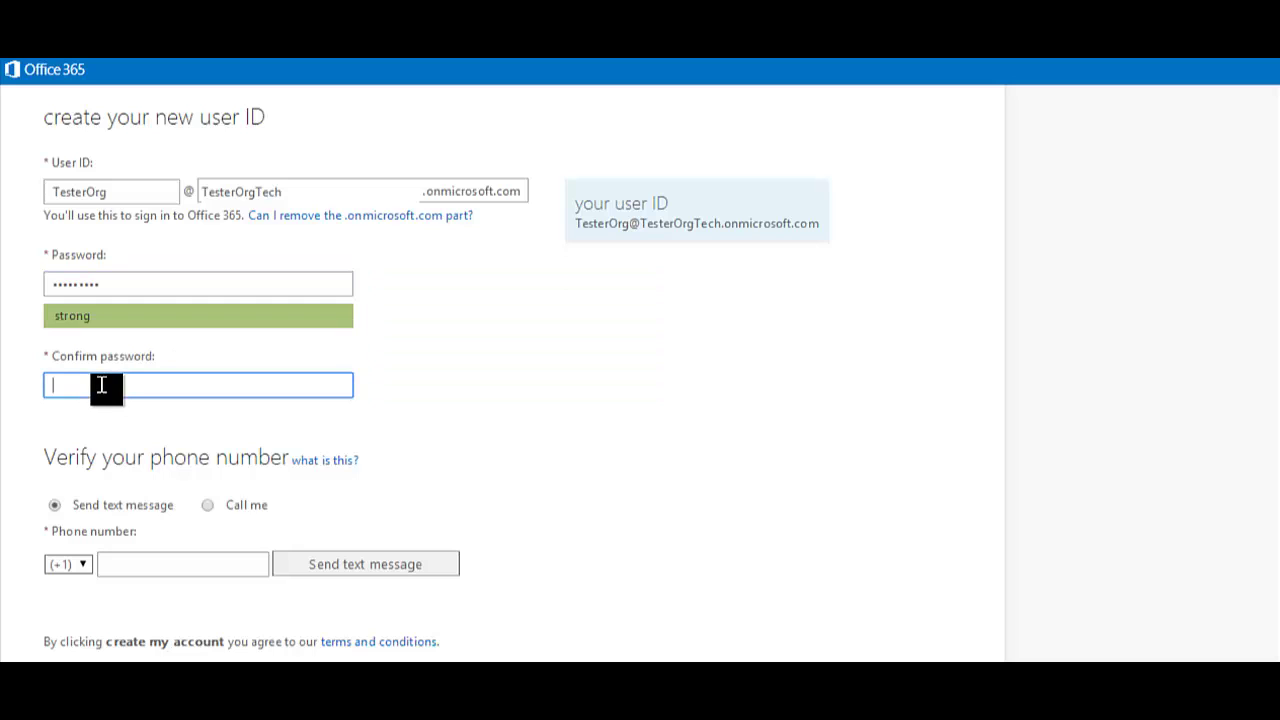
pyautogui.write('•••••••••••••••••')
# Add the verification phone number and submit the form to create the trial account.
pyautogui.click(203, 564)
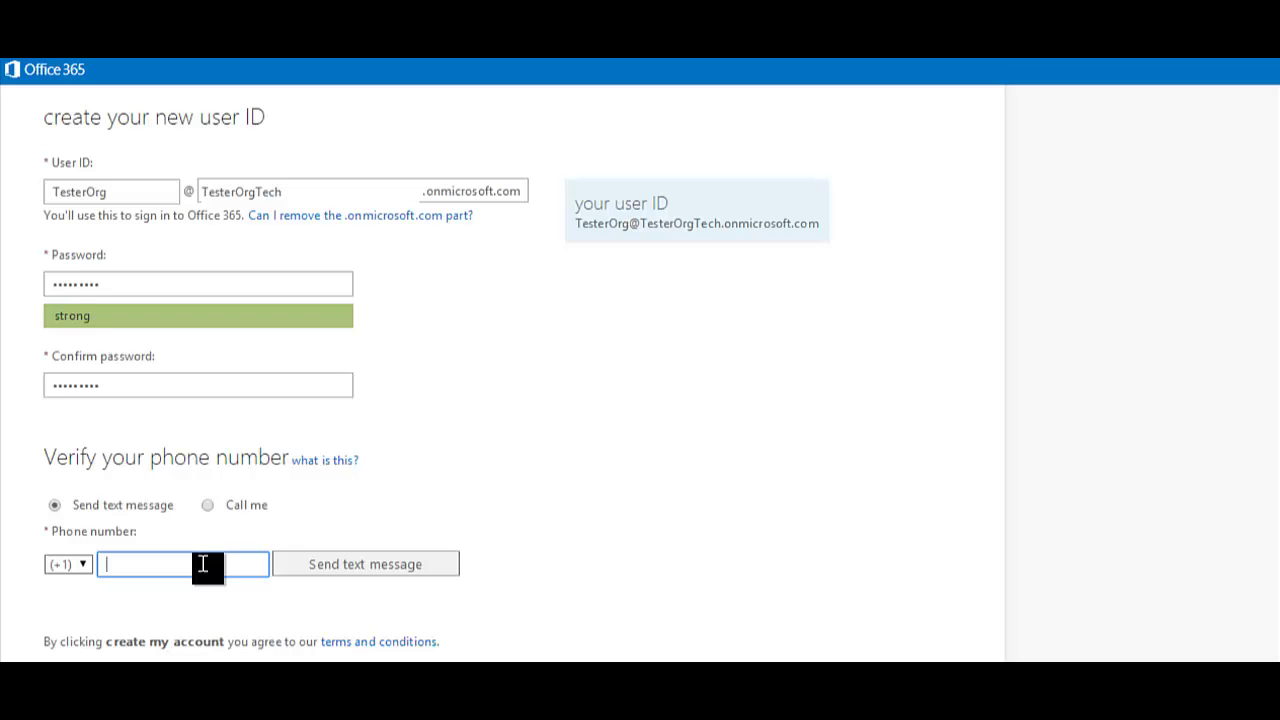
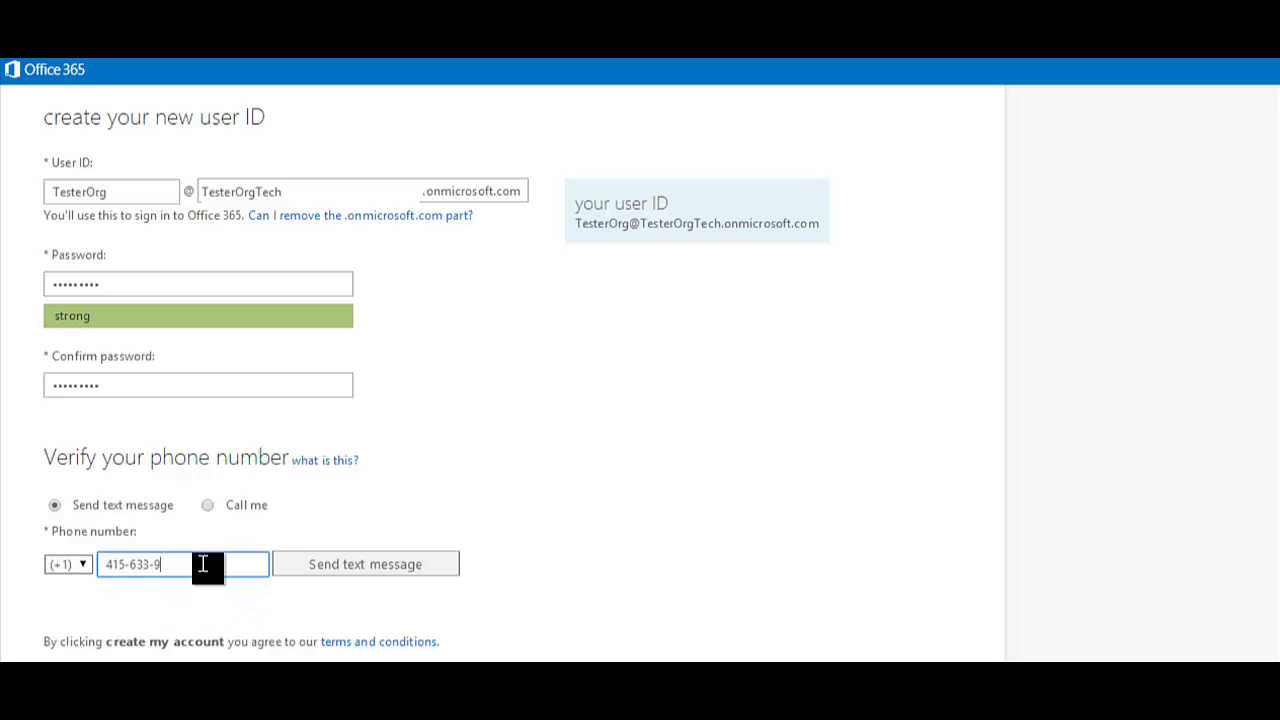
pyautogui.scroll(-1, 203, 566)
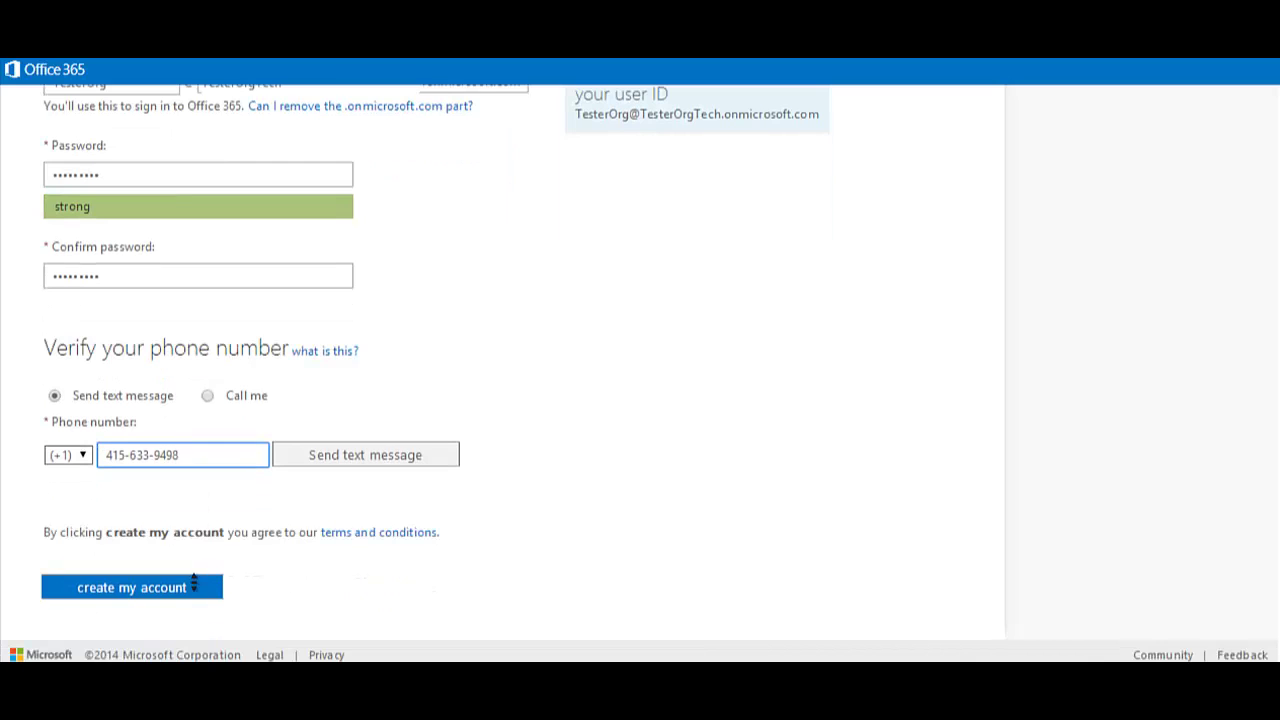
pyautogui.click(192, 589)
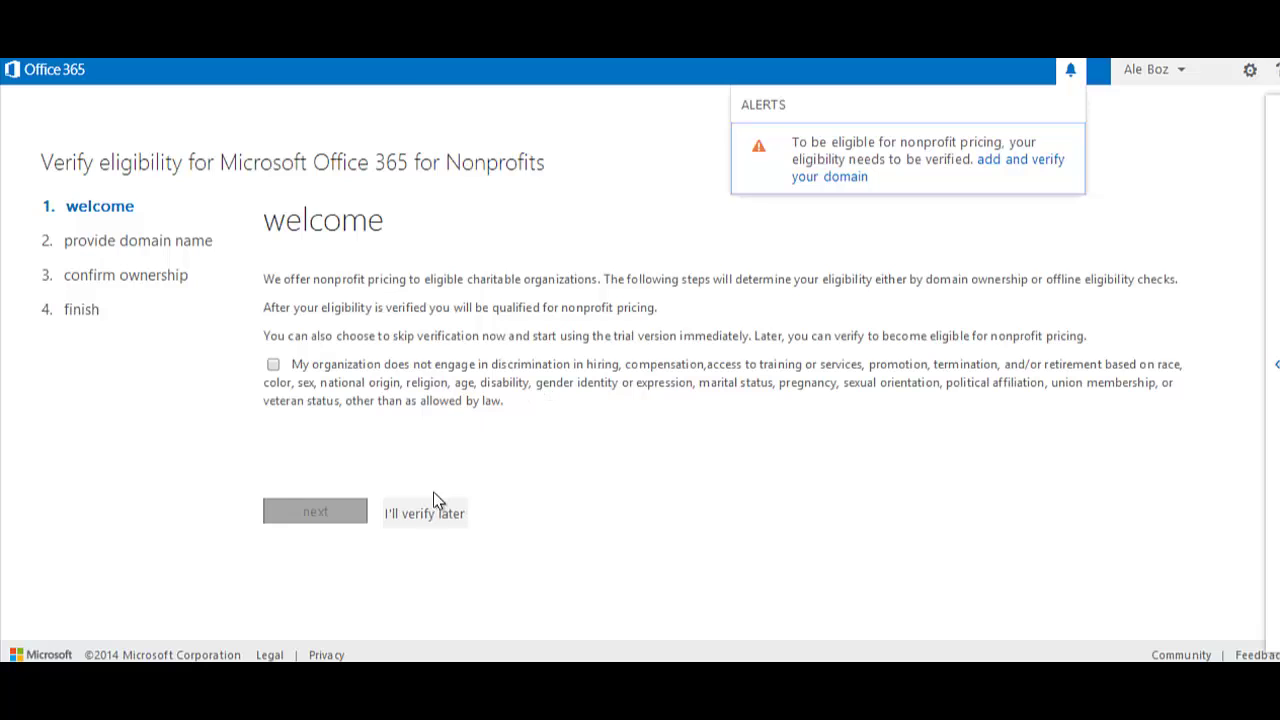
# Defer nonprofit eligibility verification and confirm skipping domain ownership verification.
pyautogui.click(427, 518)
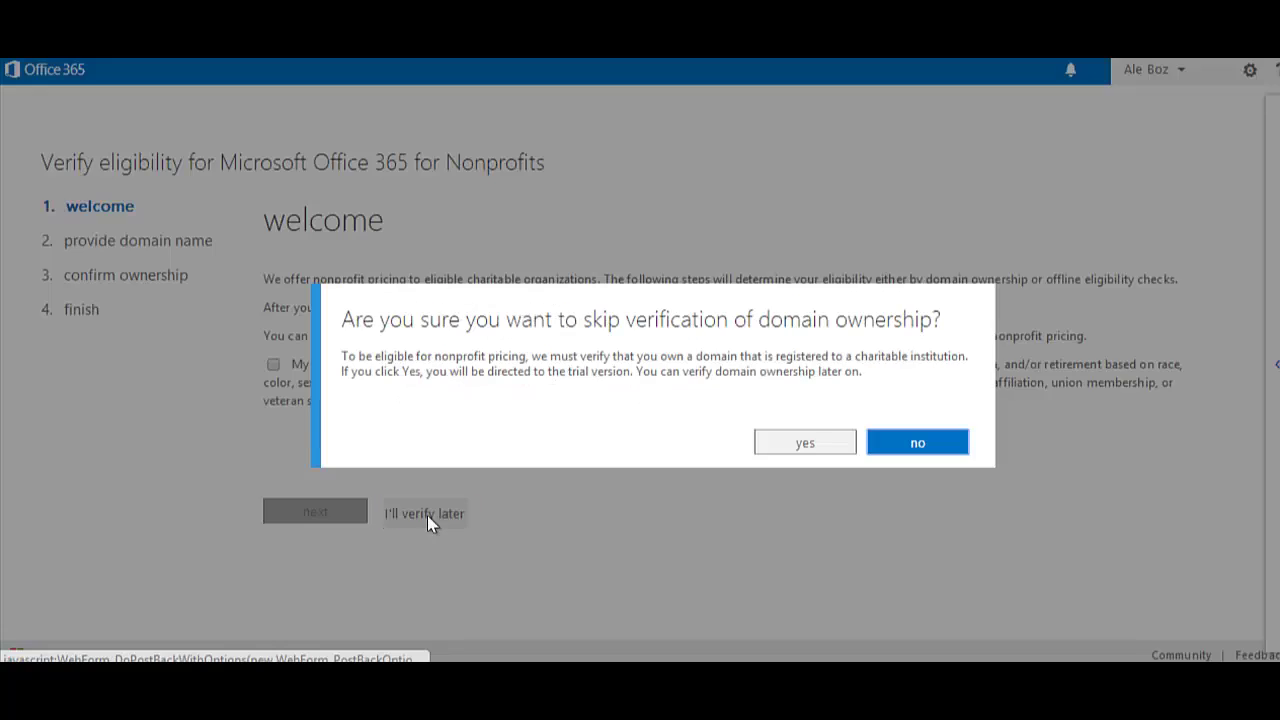
pyautogui.click(805, 443)
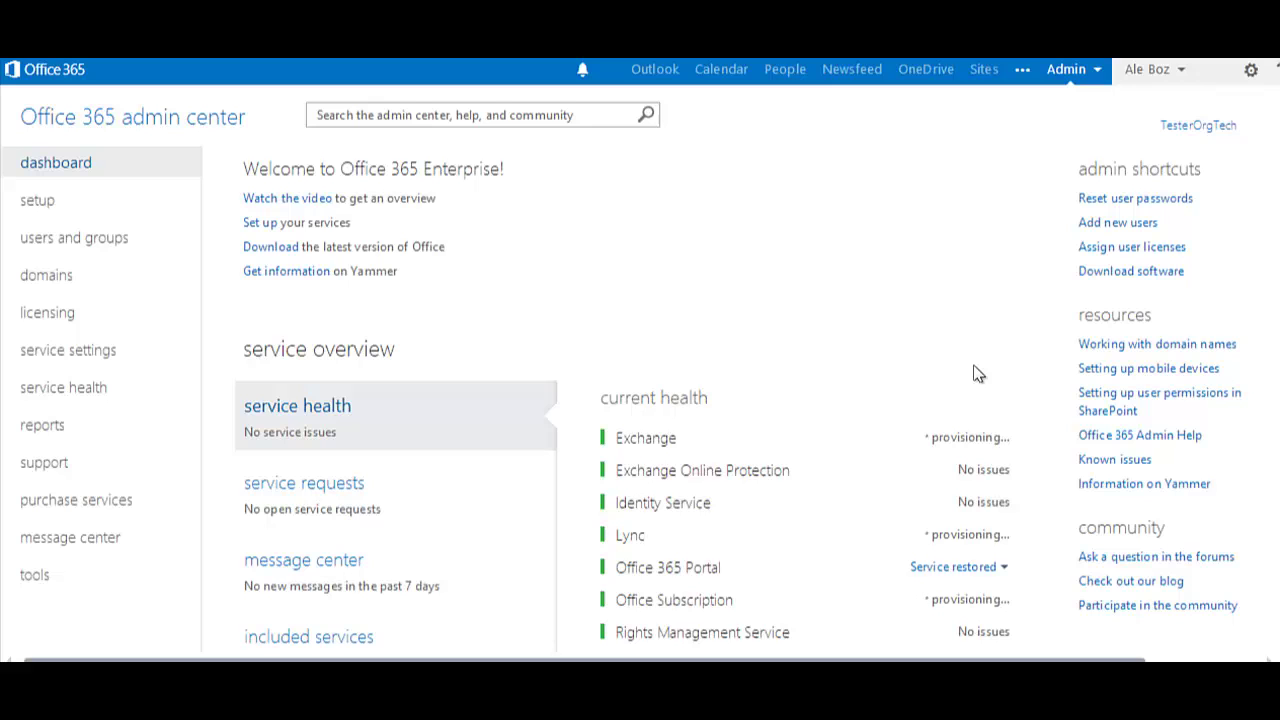
# Hide the Office 365 admin center dashboard to reveal the Windows desktop.
pyautogui.press('super+d')
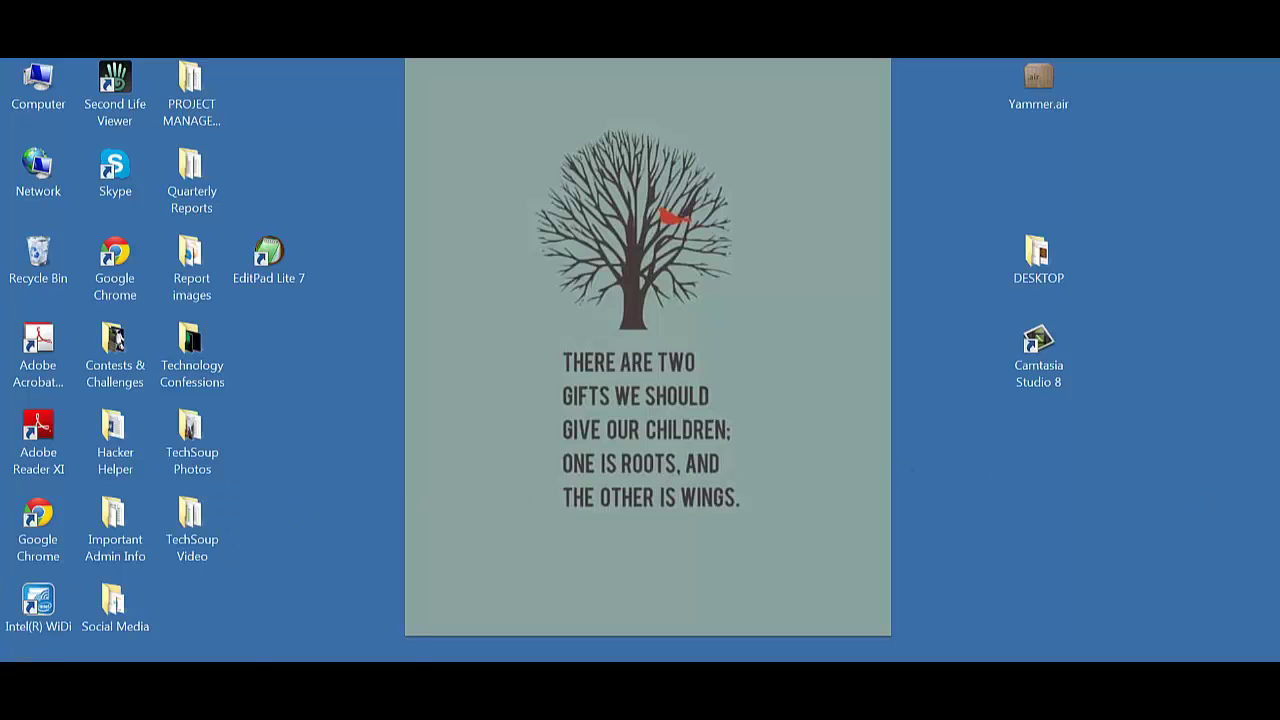
# Launch Outlook 2013 from the Start menu.
pyautogui.click(30, 660)
pyautogui.click(65, 166)
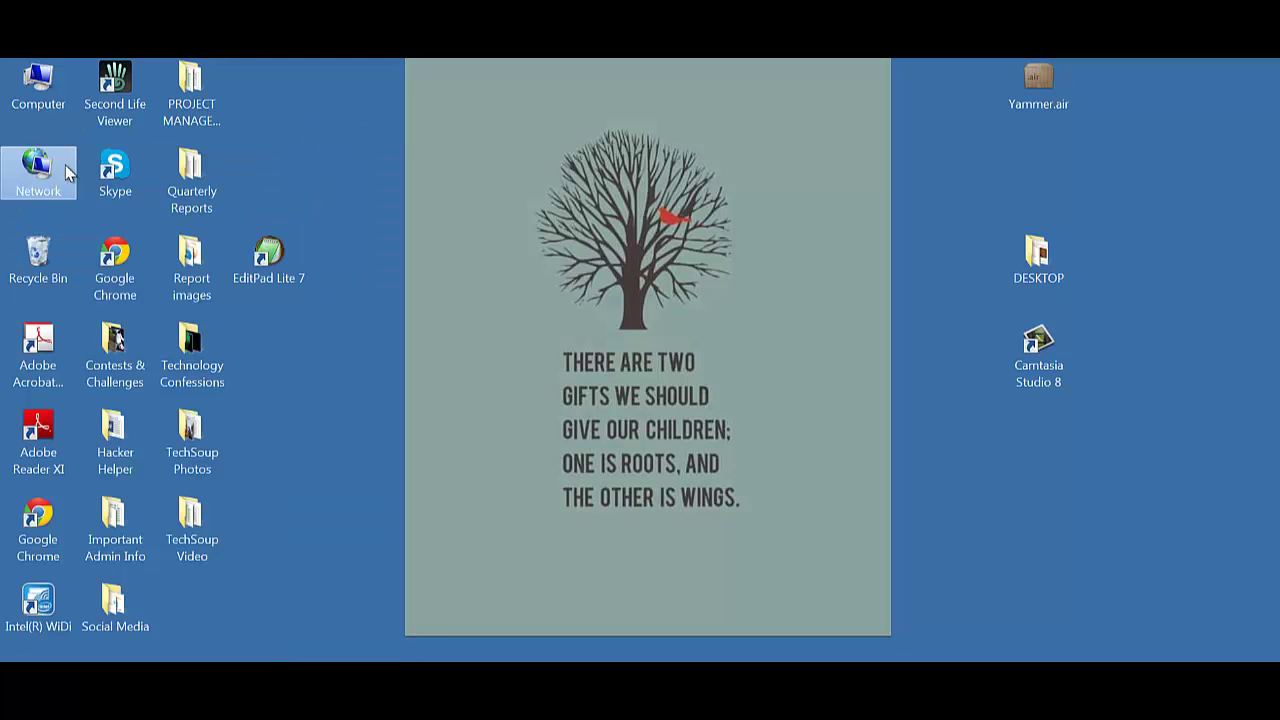